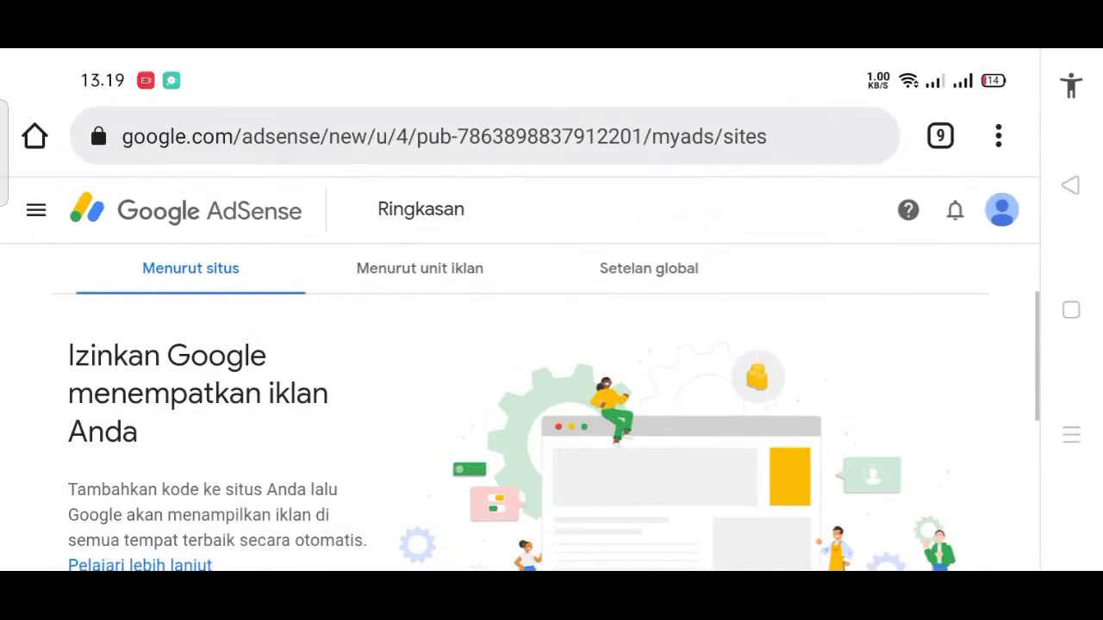
# - Open the AdSense ads overview by ad unit ("Menurut unit iklan") and look through the new and existing ad units
pyautogui.click(35, 210)
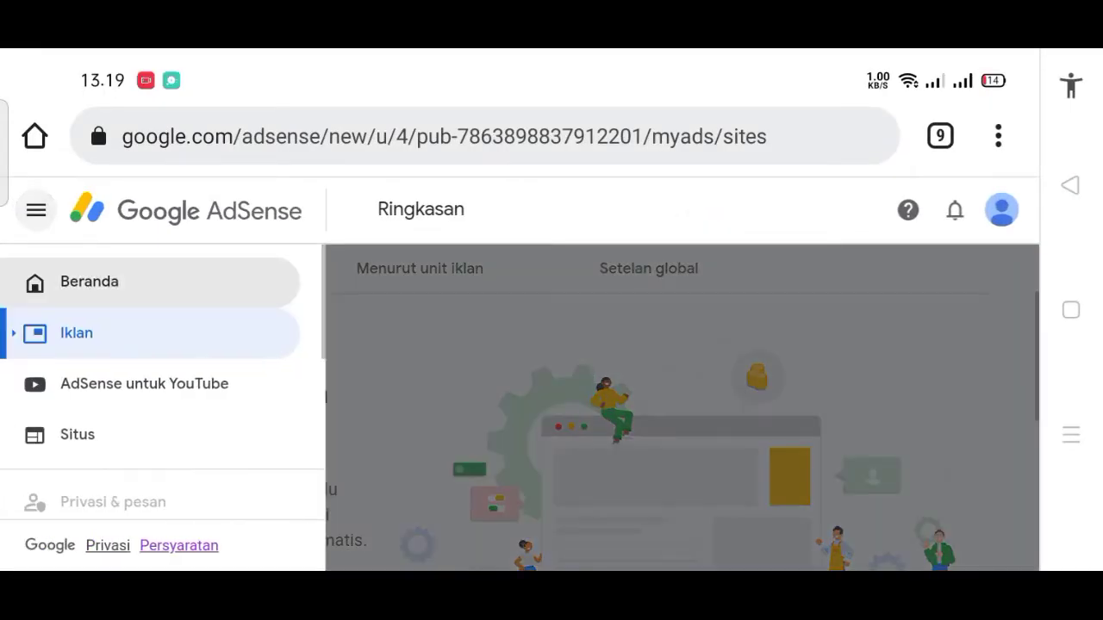
pyautogui.click(77, 333)
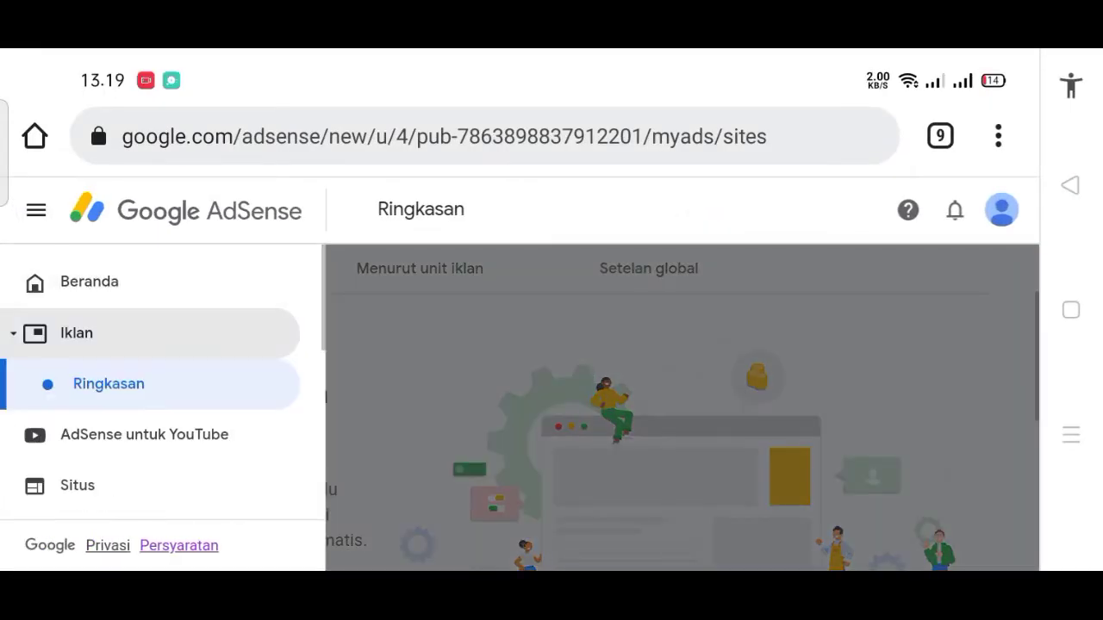
pyautogui.click(411, 379)
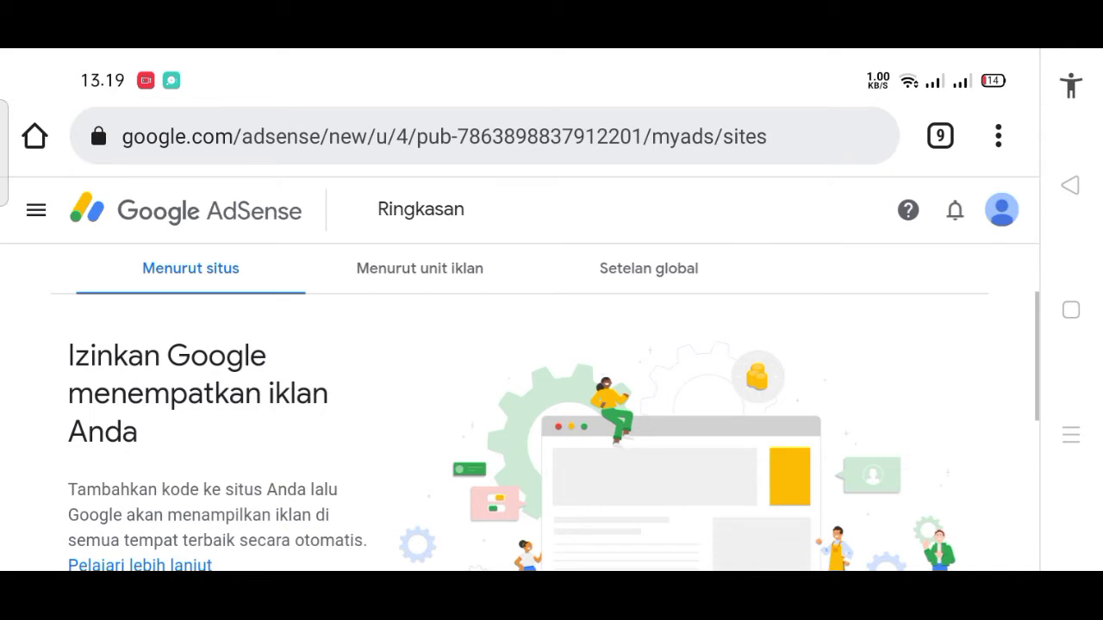
pyautogui.click(411, 277)
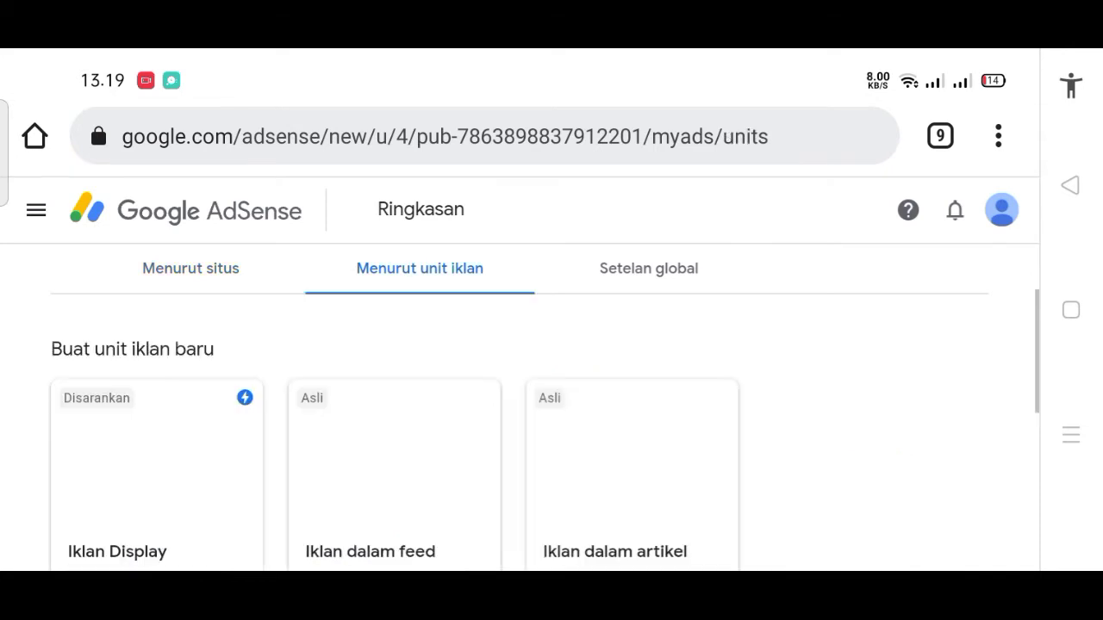
pyautogui.scroll(-1, 87, 392)
pyautogui.scroll(-5, 80, 373)
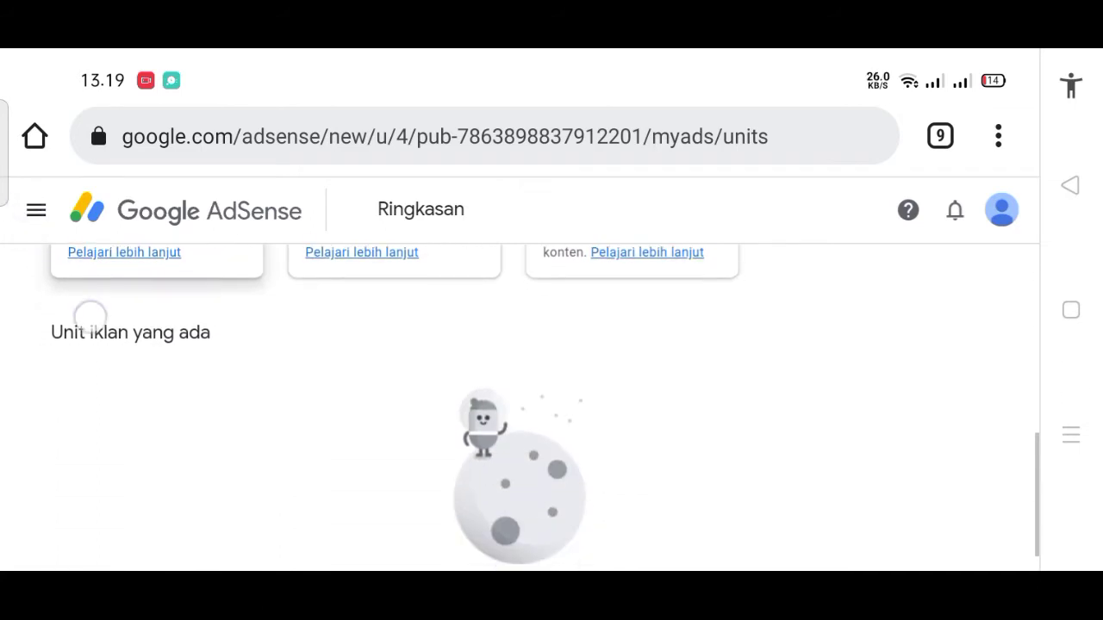
# - In the global ad settings ("Setelan global"), enable letting Google optimise mobile ad sizes
pyautogui.scroll(8, 88, 316)
pyautogui.click(676, 341)
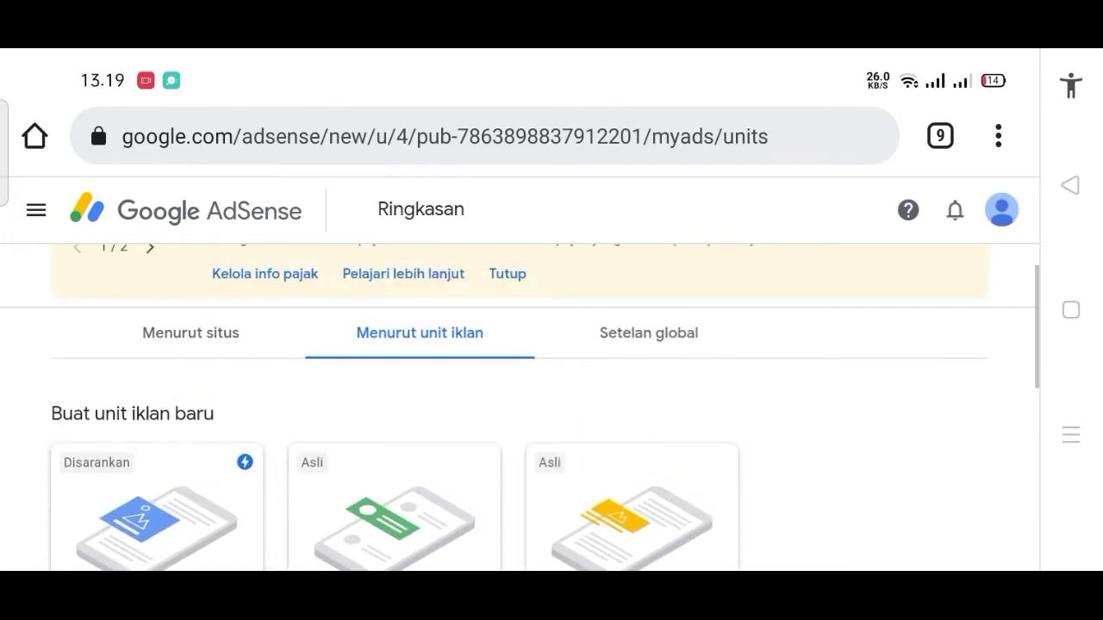
pyautogui.scroll(-5, 842, 486)
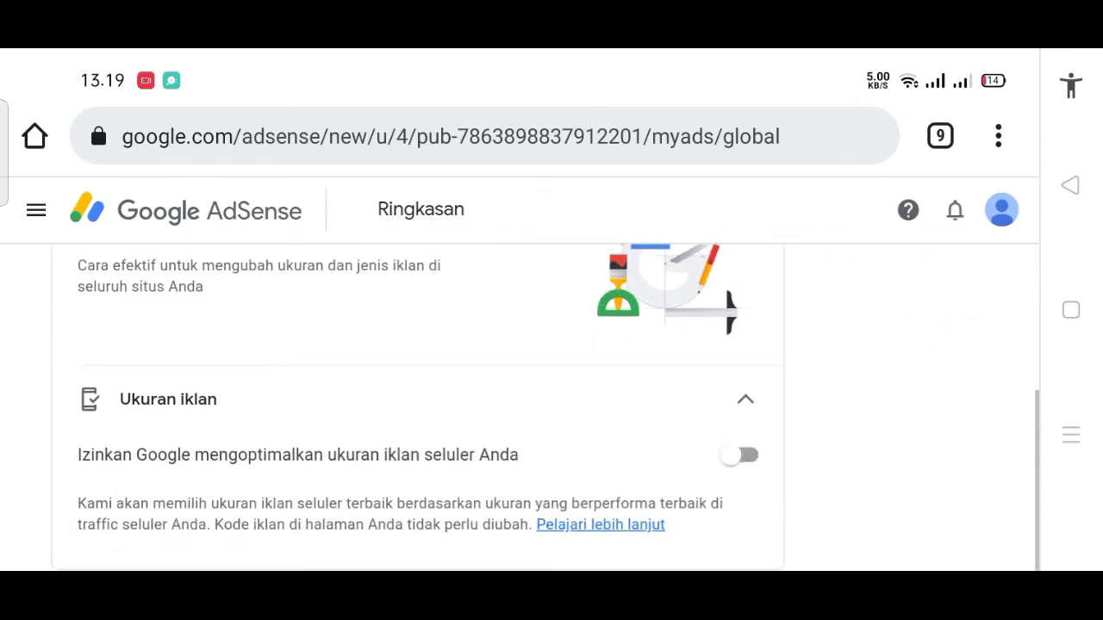
pyautogui.click(739, 455)
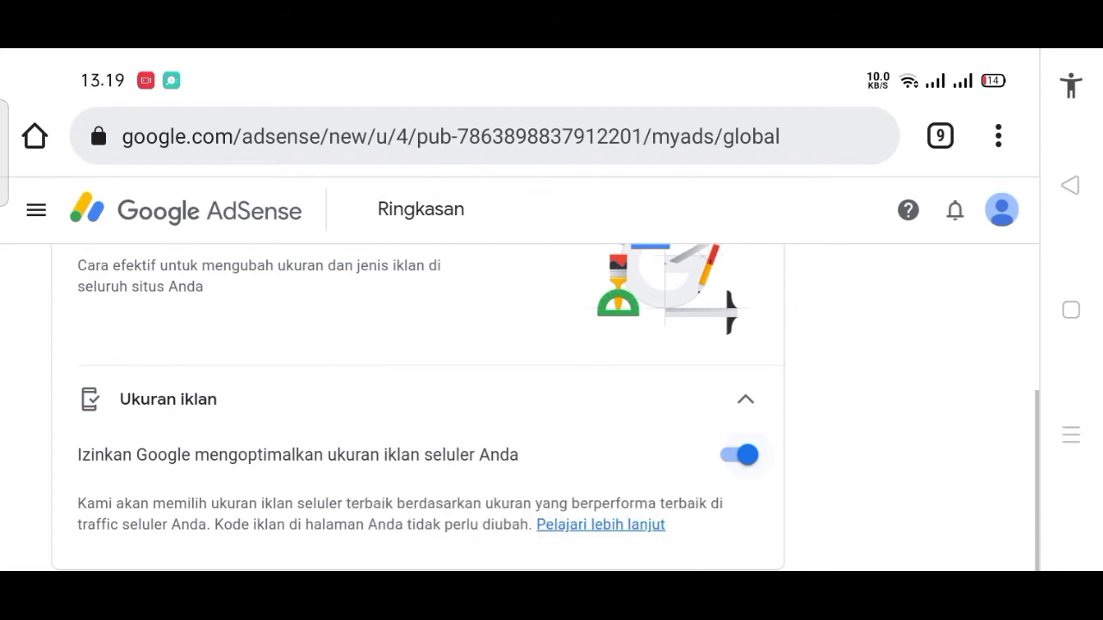
# - Return to the ad unit overview ("Menurut unit iklan") and review the available ad unit types
pyautogui.scroll(3, 862, 526)
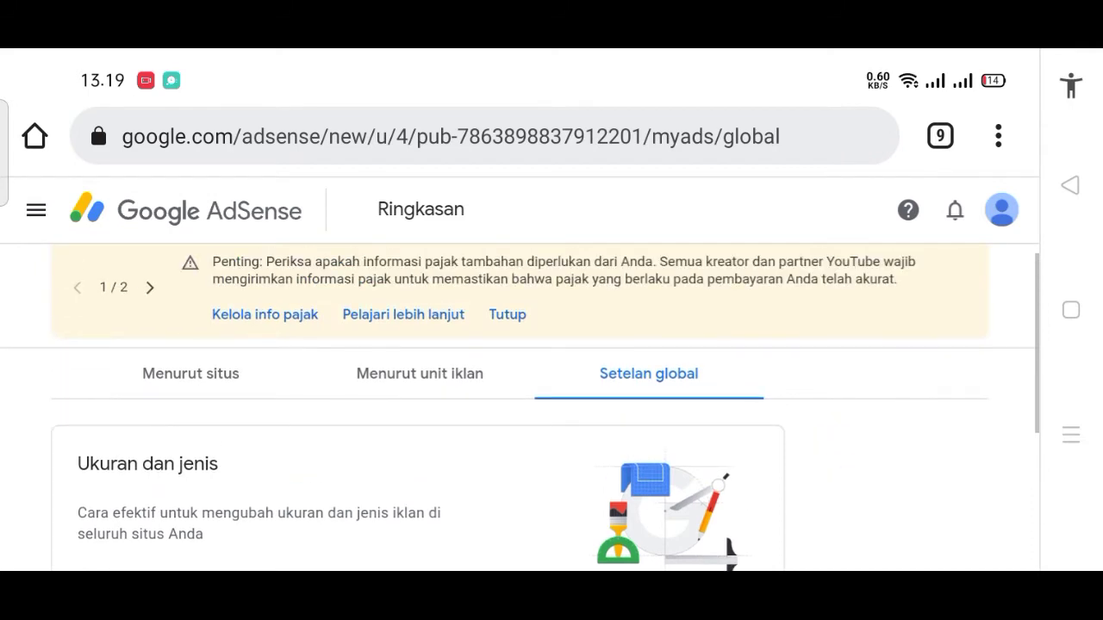
pyautogui.click(402, 377)
pyautogui.scroll(-3, 906, 365)
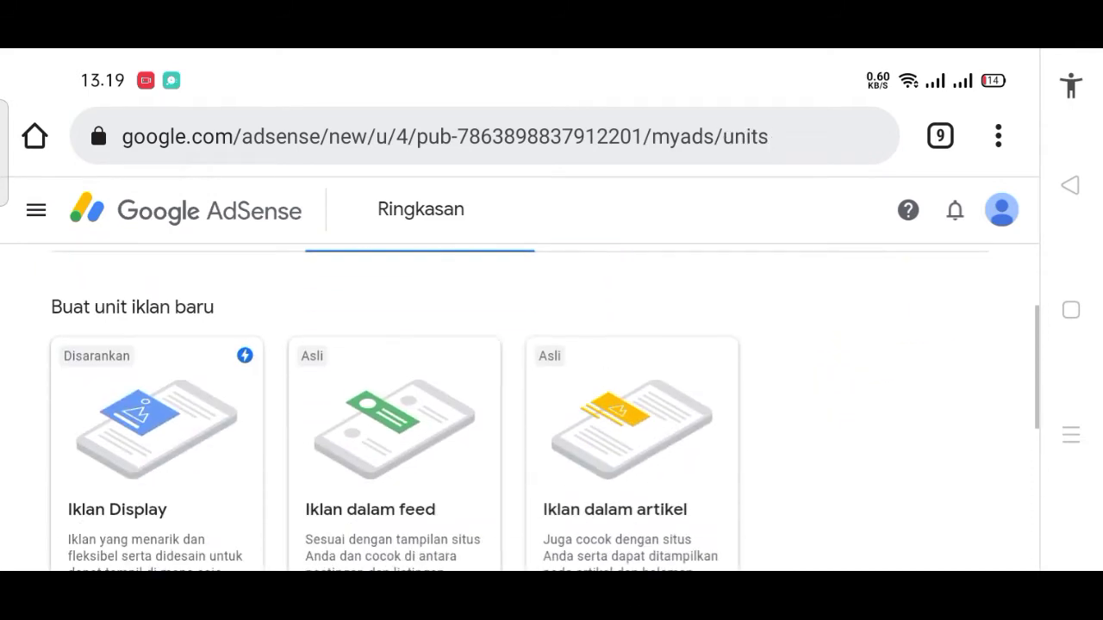
pyautogui.scroll(-5, 940, 333)
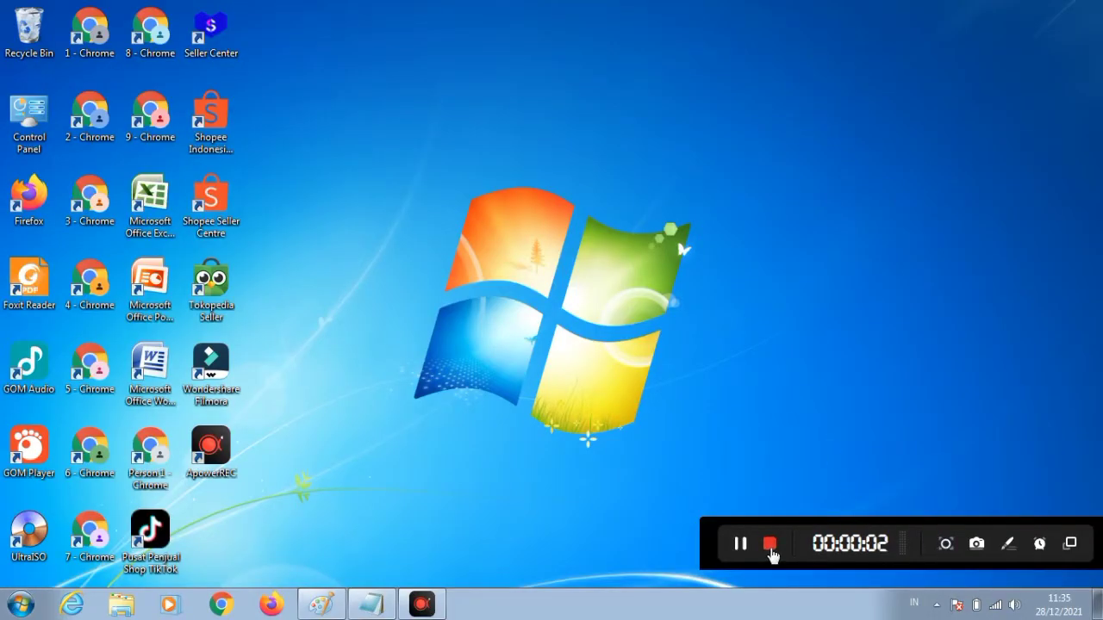
pyautogui.click(769, 547)
pyautogui.click(771, 546)
pyautogui.click(769, 547)
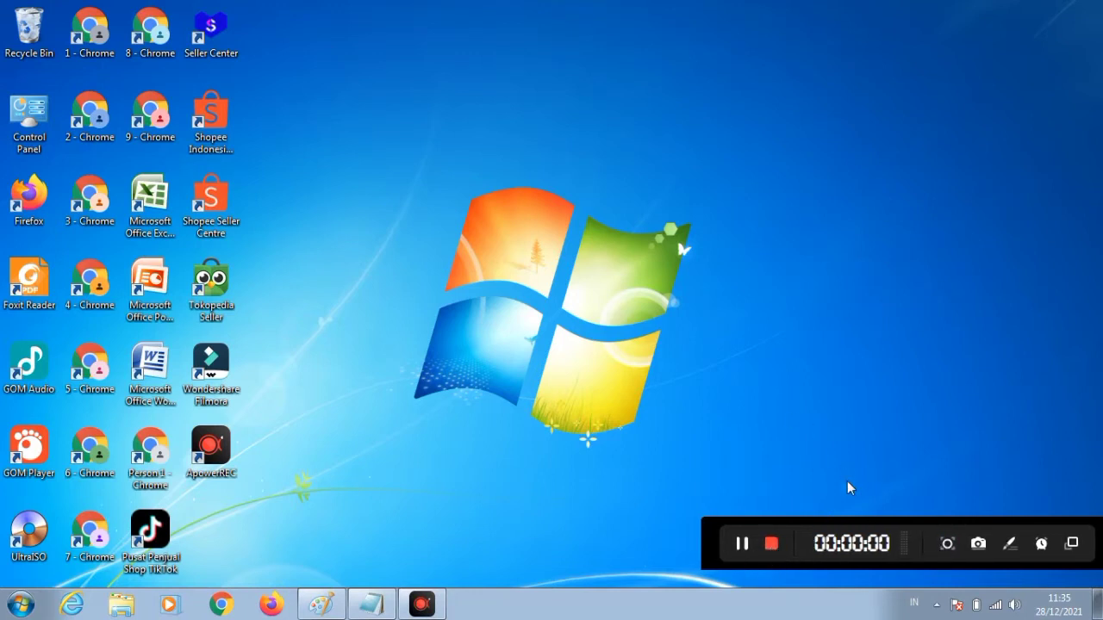
pyautogui.click(771, 546)
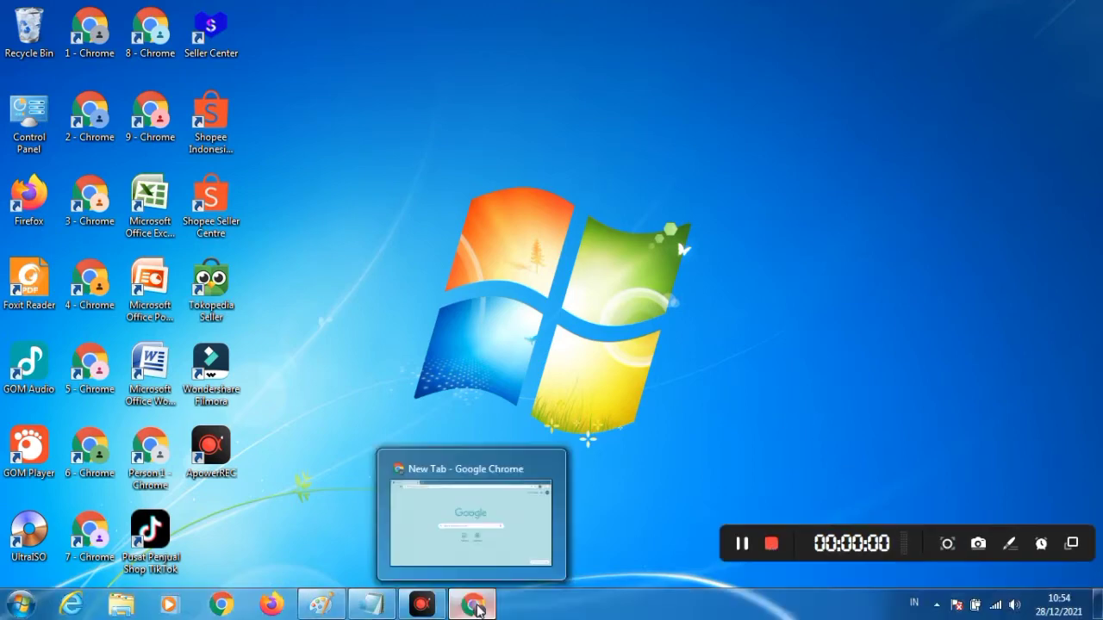
# - Switch to Chrome, search for "google adsense" and open the "Login - Google AdSense" result
pyautogui.click(472, 605)
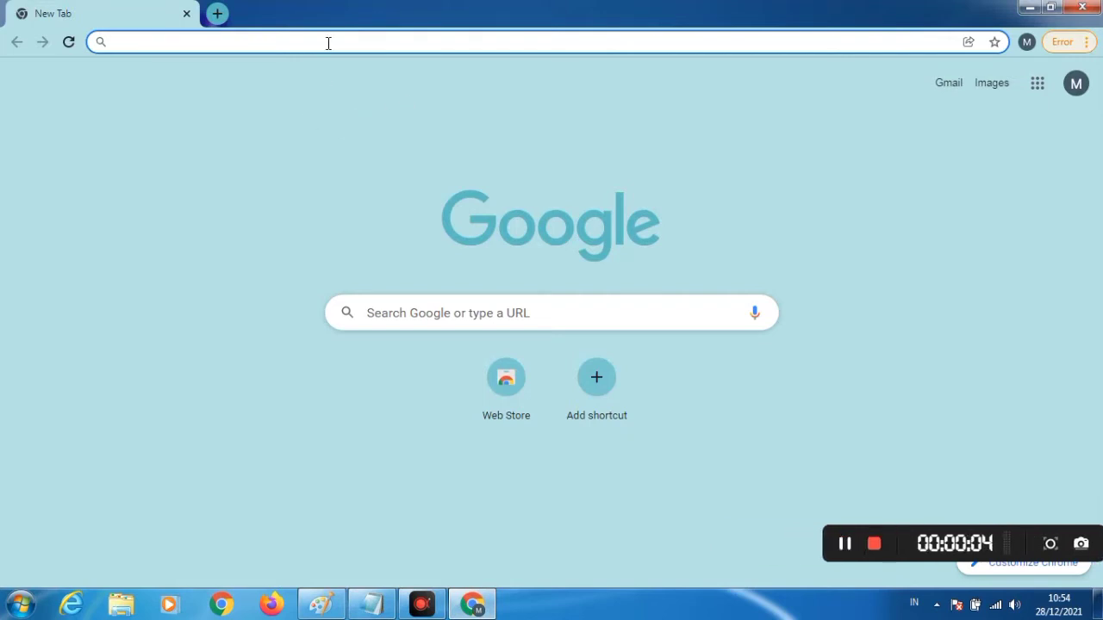
pyautogui.write('goo')
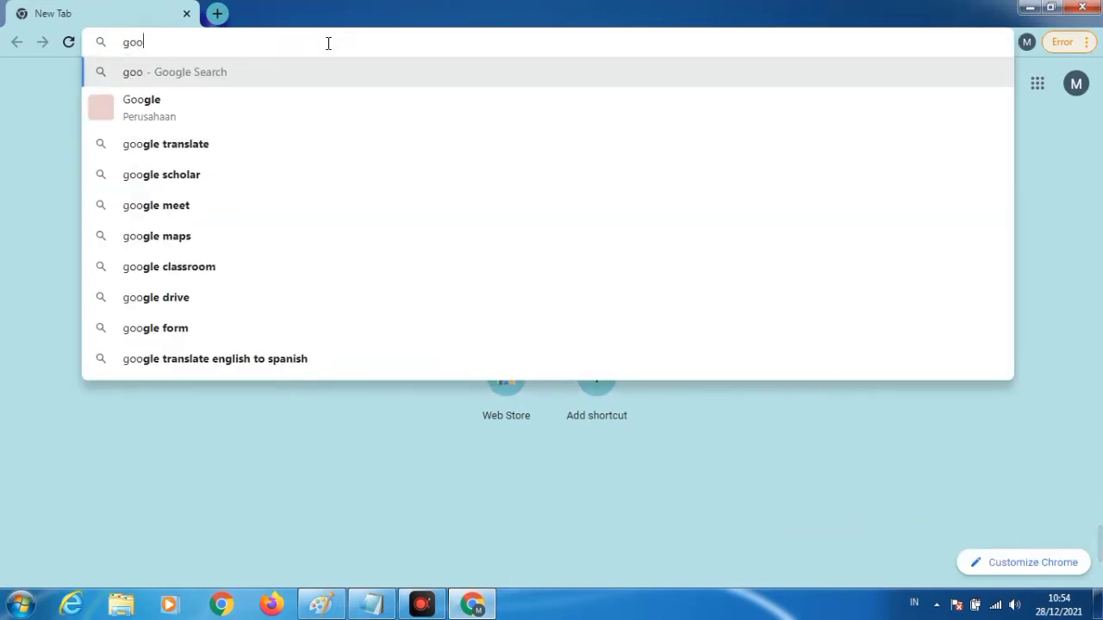
pyautogui.write('glee')
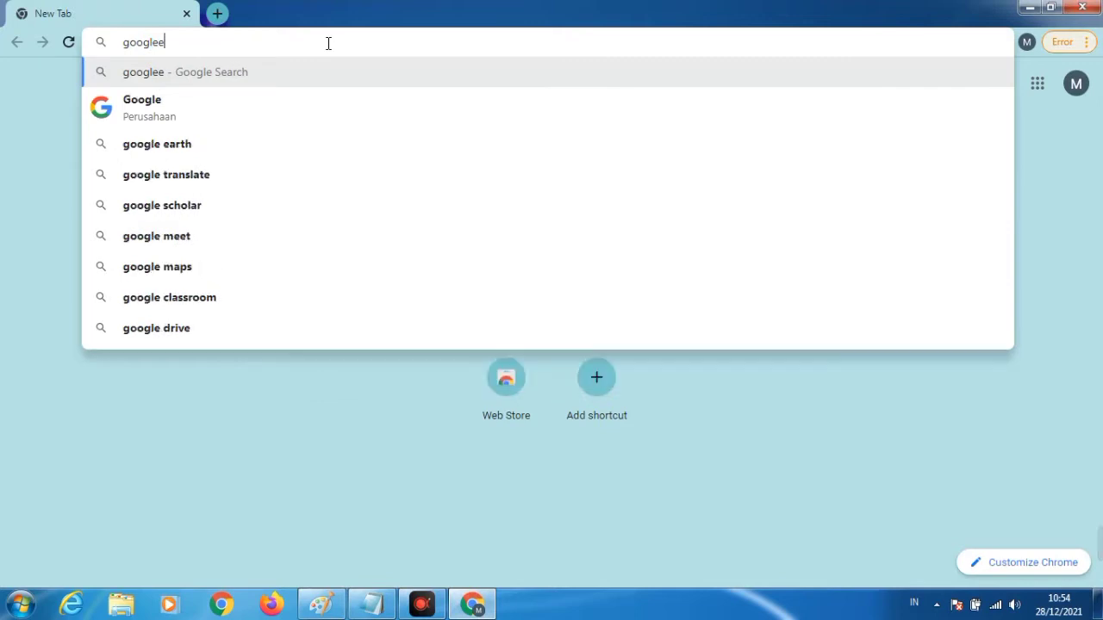
pyautogui.write(' adse')
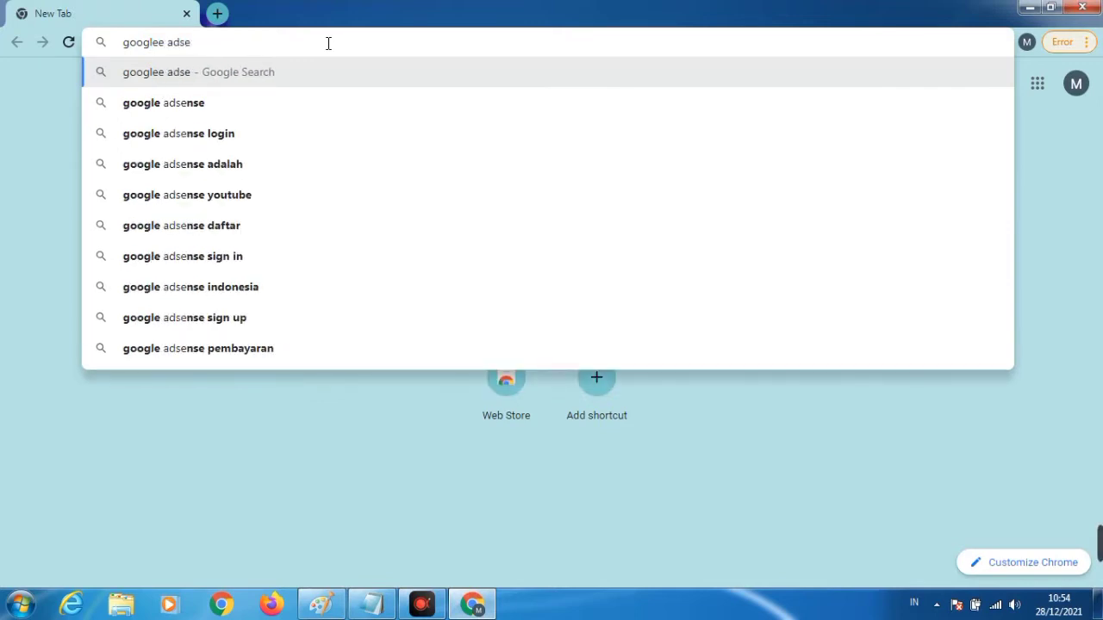
pyautogui.click(239, 102)
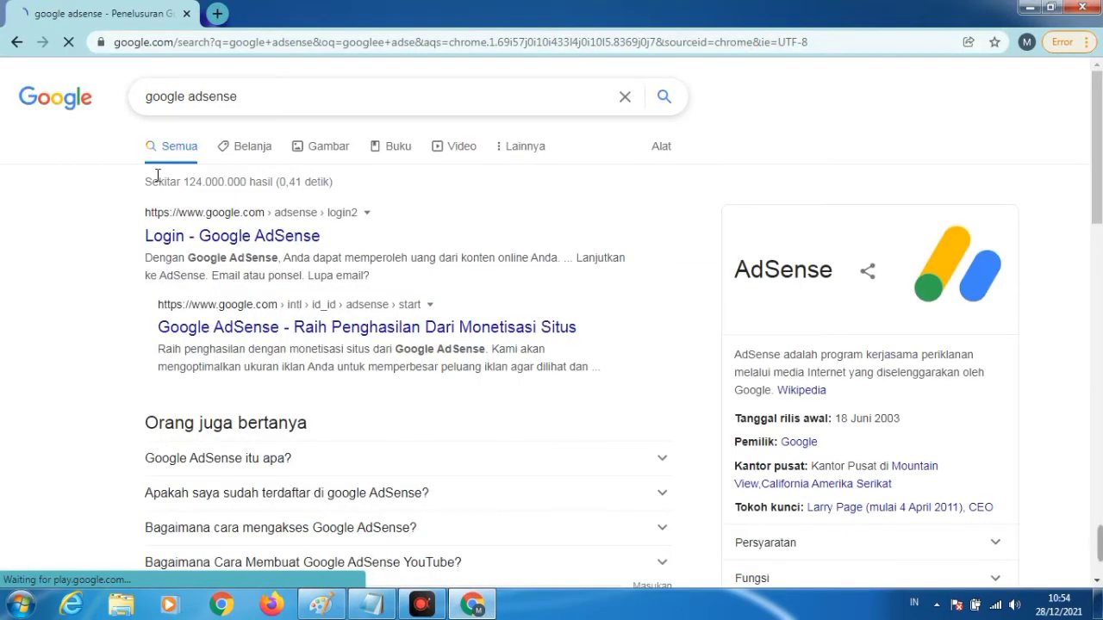
pyautogui.click(195, 237)
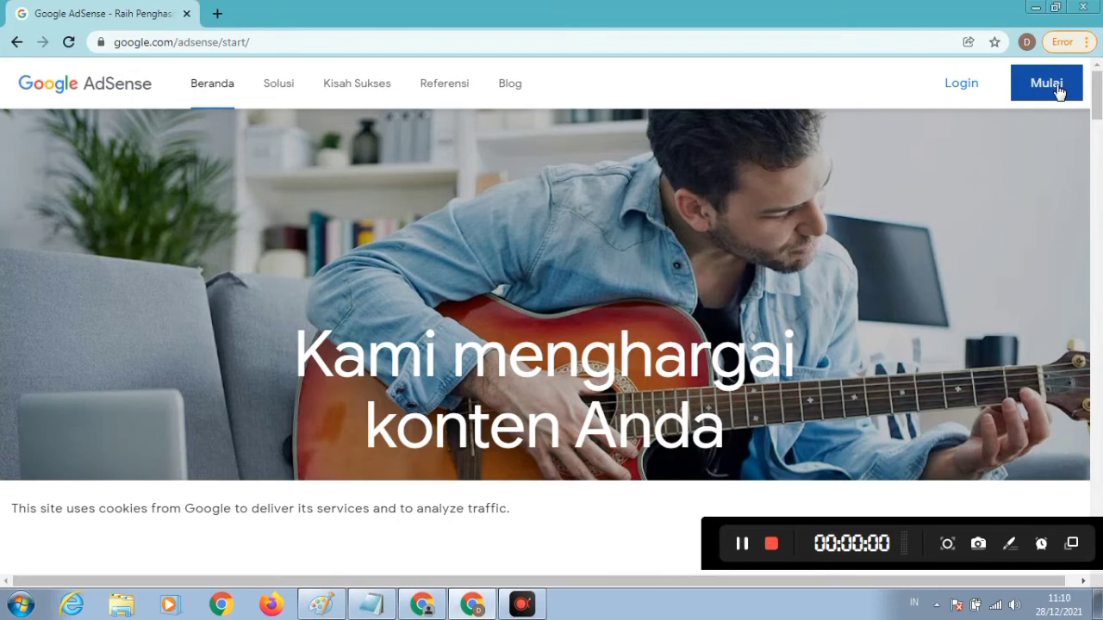
# - Start the AdSense sign-up ("Mulai") and continue with the Google account already listed
pyautogui.click(1057, 88)
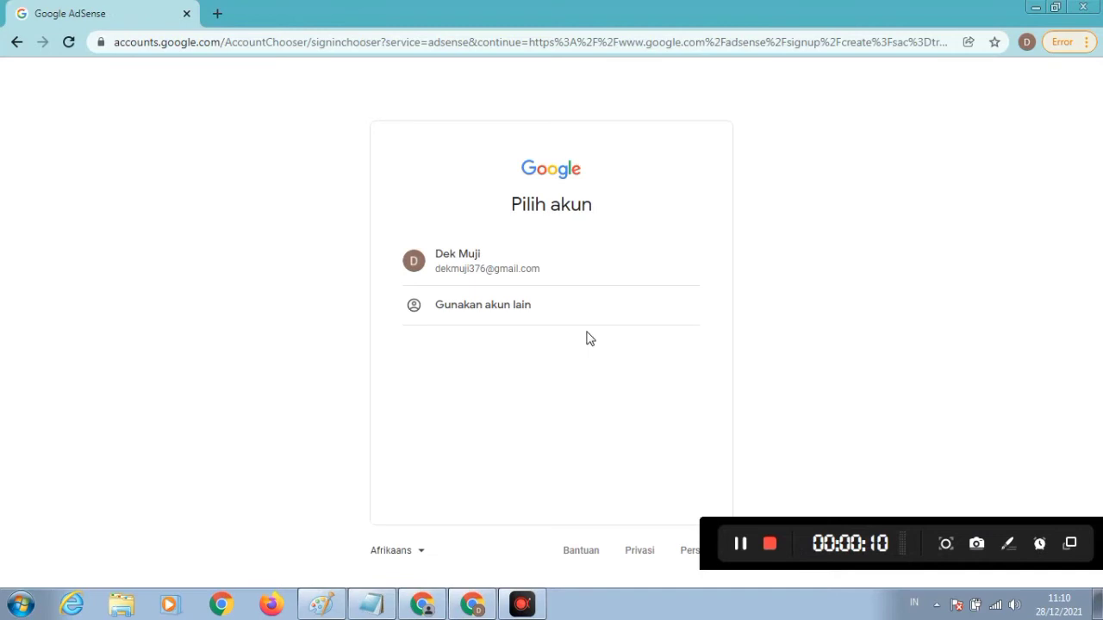
pyautogui.click(541, 272)
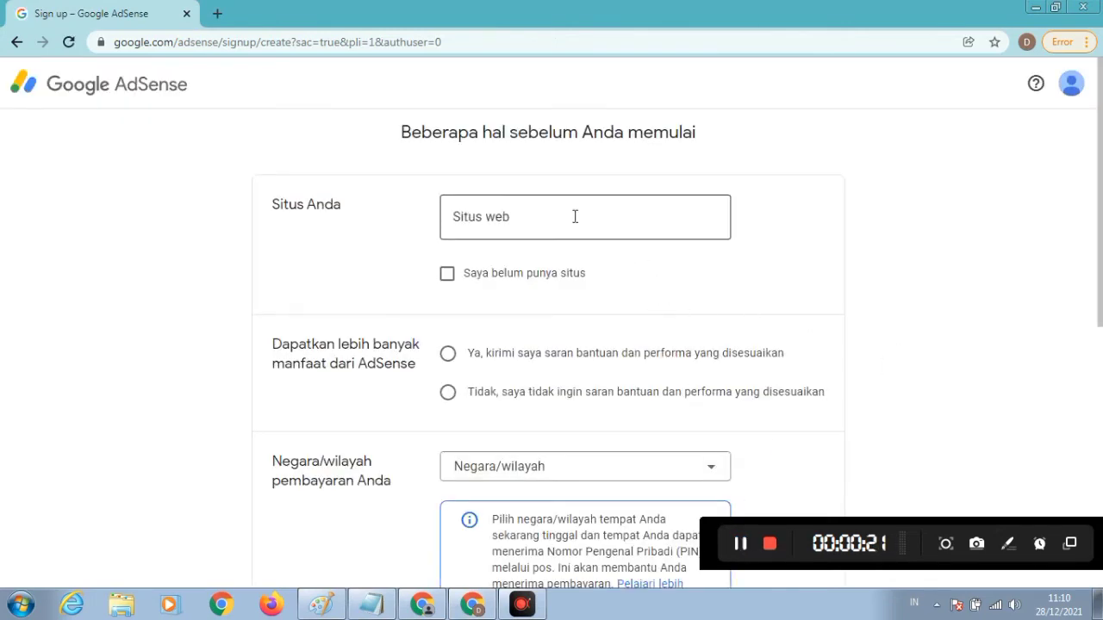
# - Fill in the sign-up form: no site yet, yes to customised help and performance suggestions, and Indonesia as payment country
pyautogui.click(447, 274)
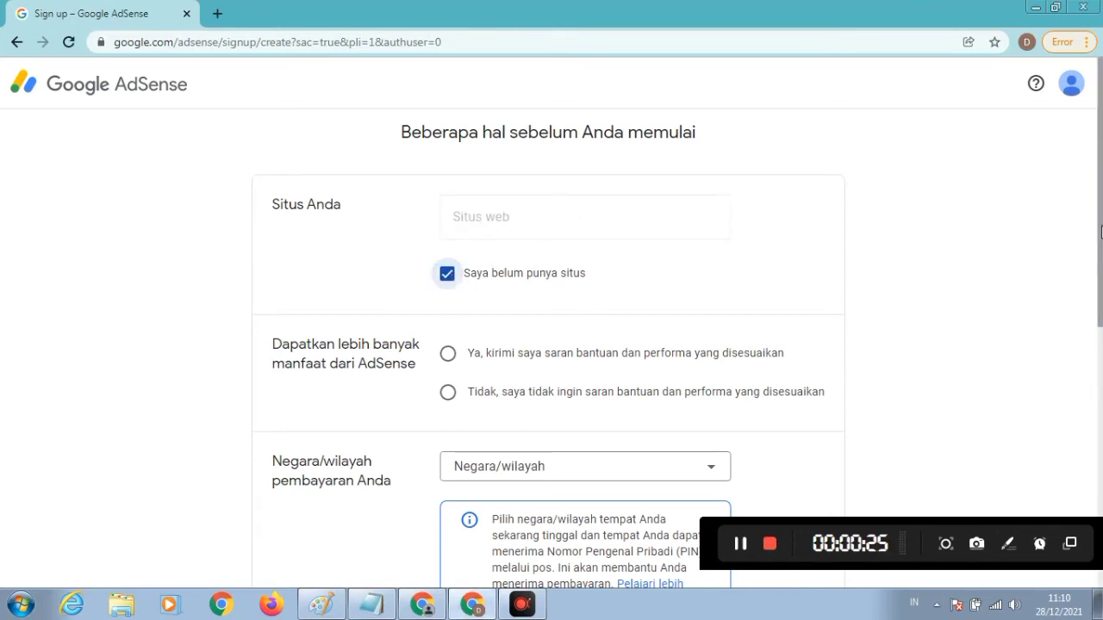
pyautogui.scroll(-2, 1100, 231)
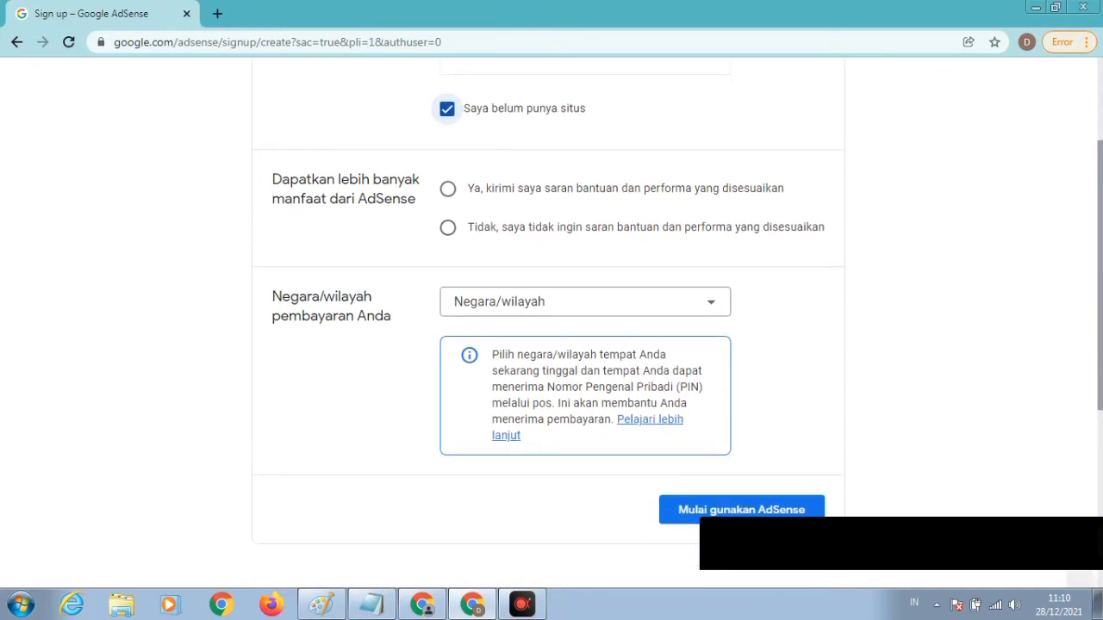
pyautogui.click(447, 190)
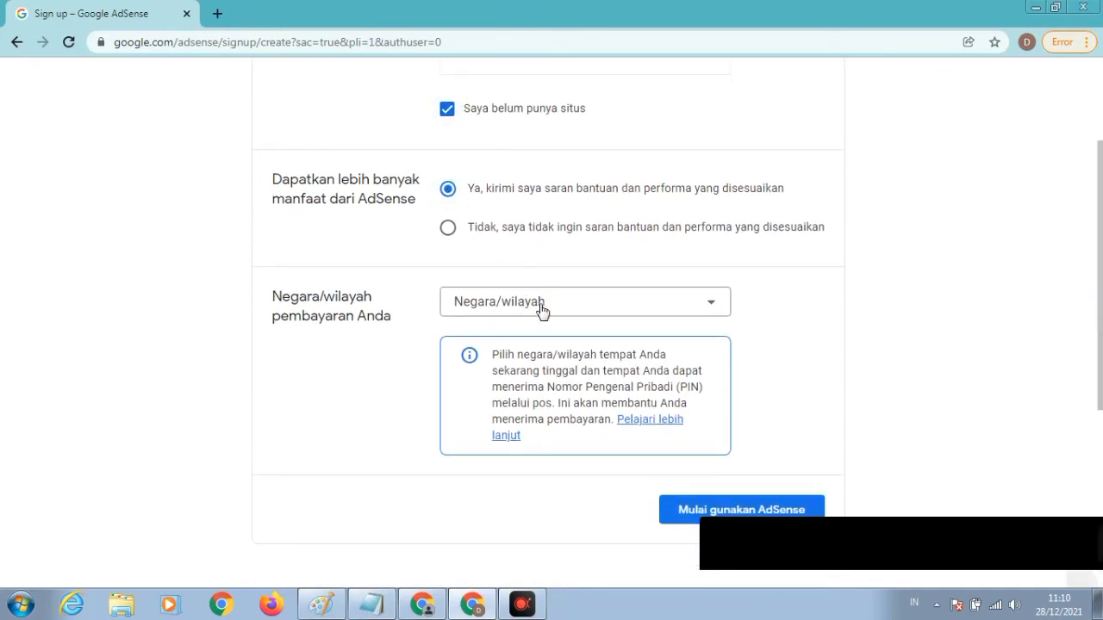
pyautogui.click(602, 310)
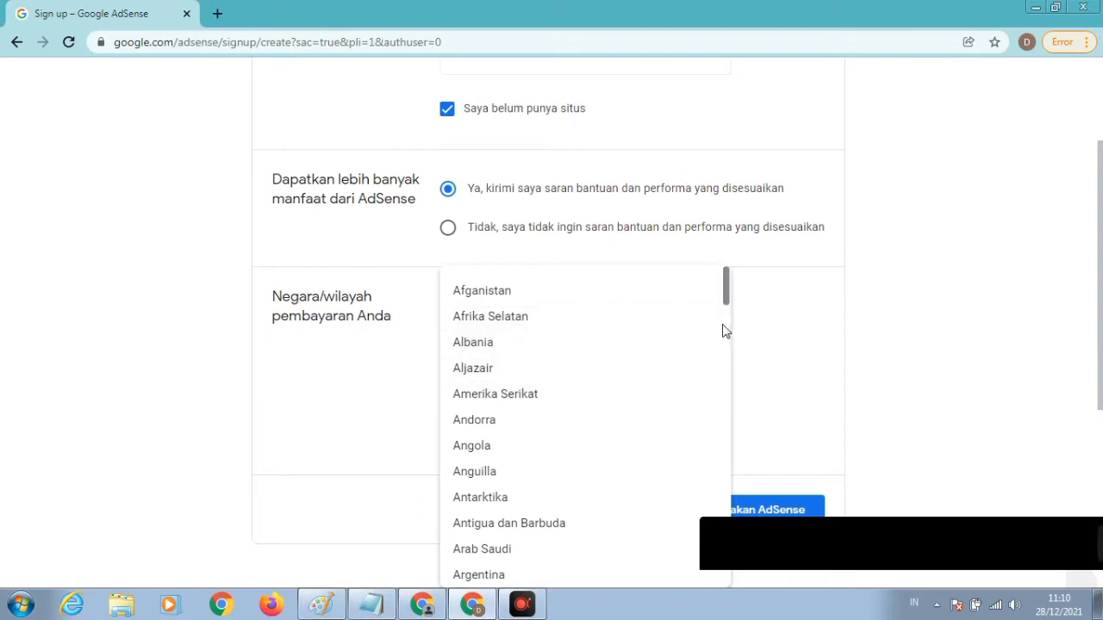
pyautogui.moveTo(728, 355); pyautogui.dragTo(730, 390)
pyautogui.click(482, 326)
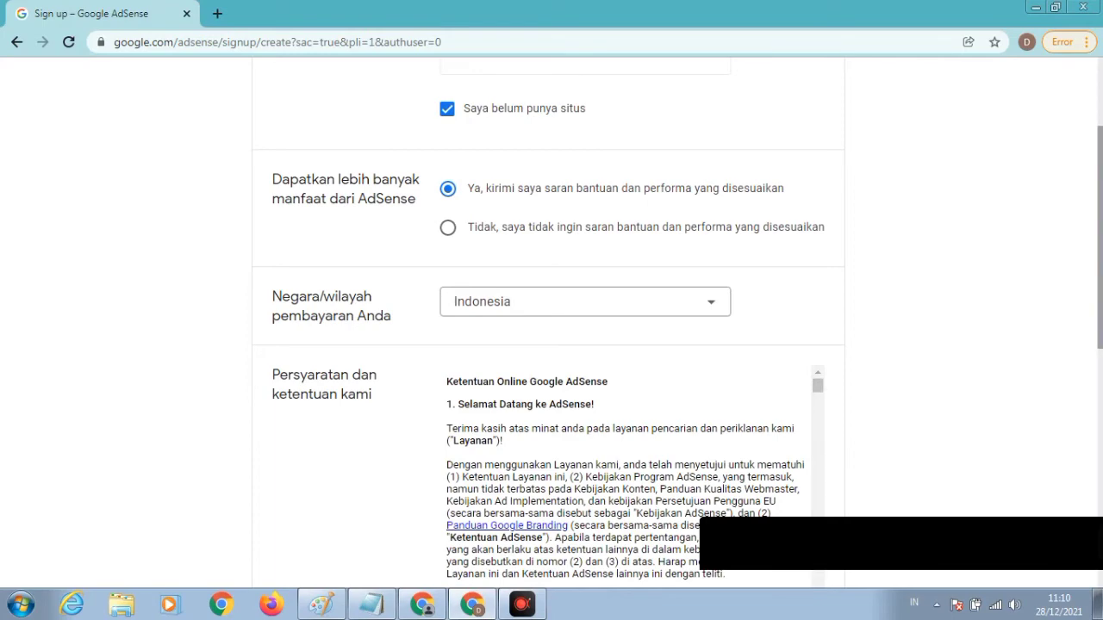
# - Accept the AdSense terms and conditions and submit the sign-up with "Mulai gunakan AdSense"
pyautogui.scroll(-3, 1099, 241)
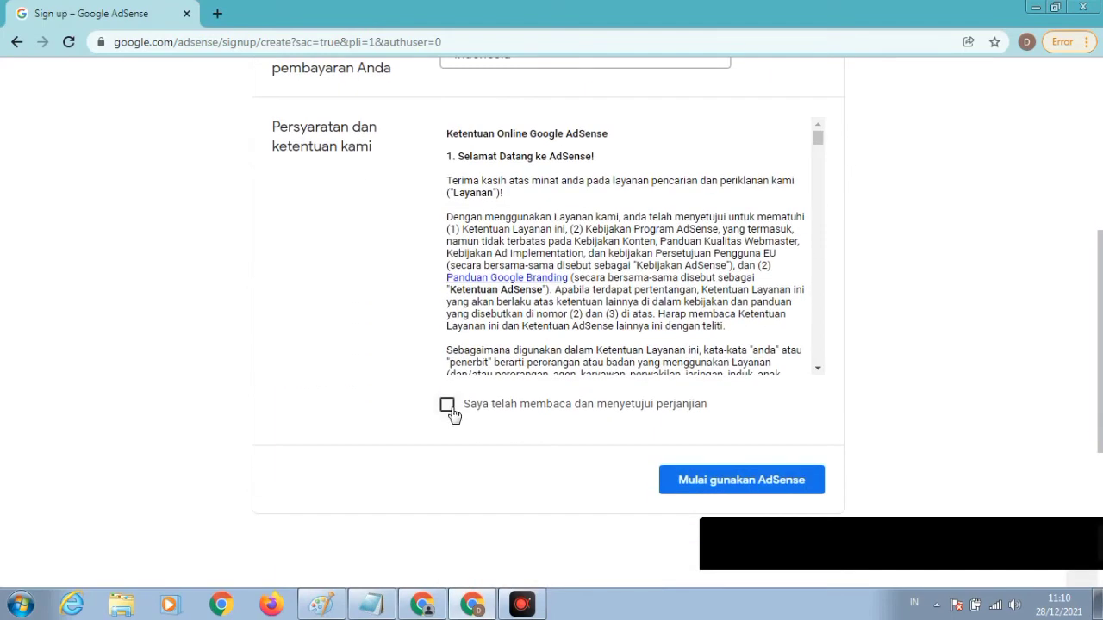
pyautogui.click(448, 407)
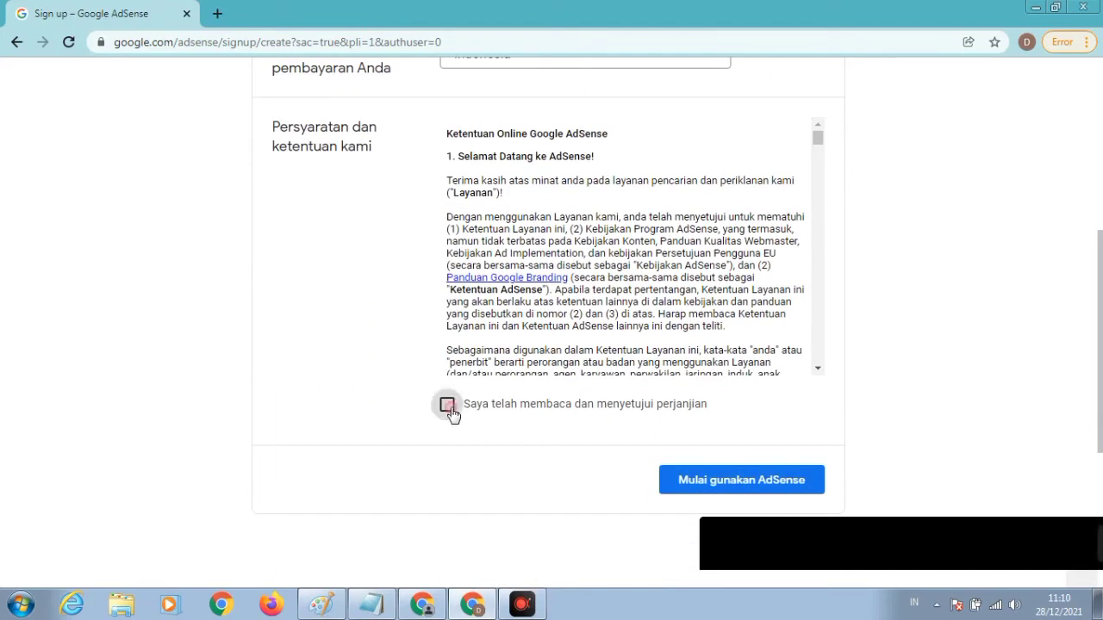
pyautogui.click(700, 480)
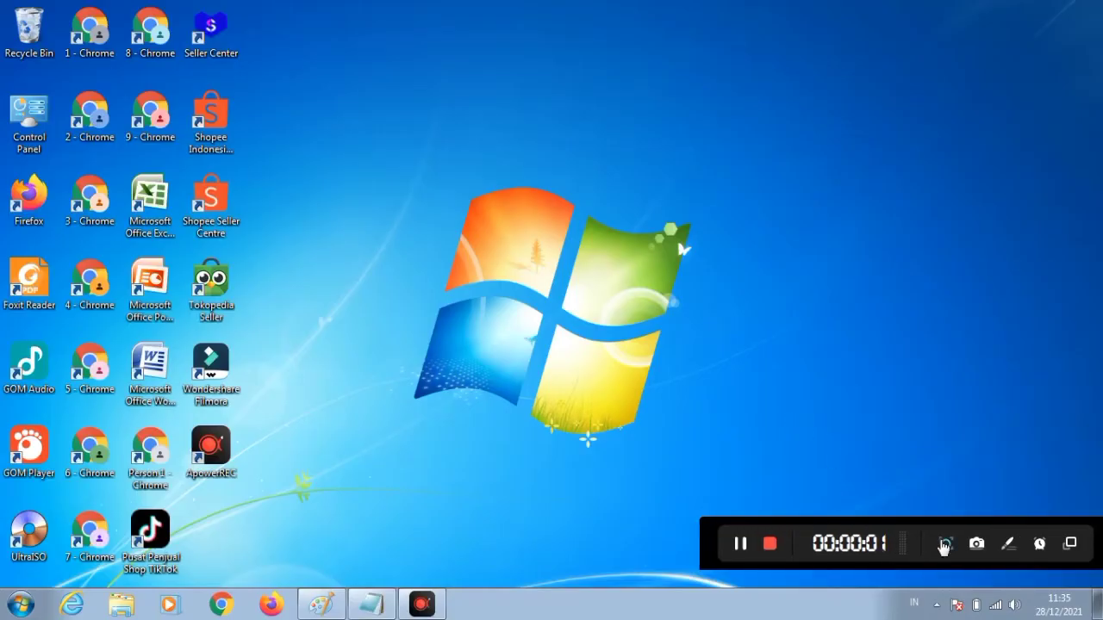
pyautogui.click(771, 544)
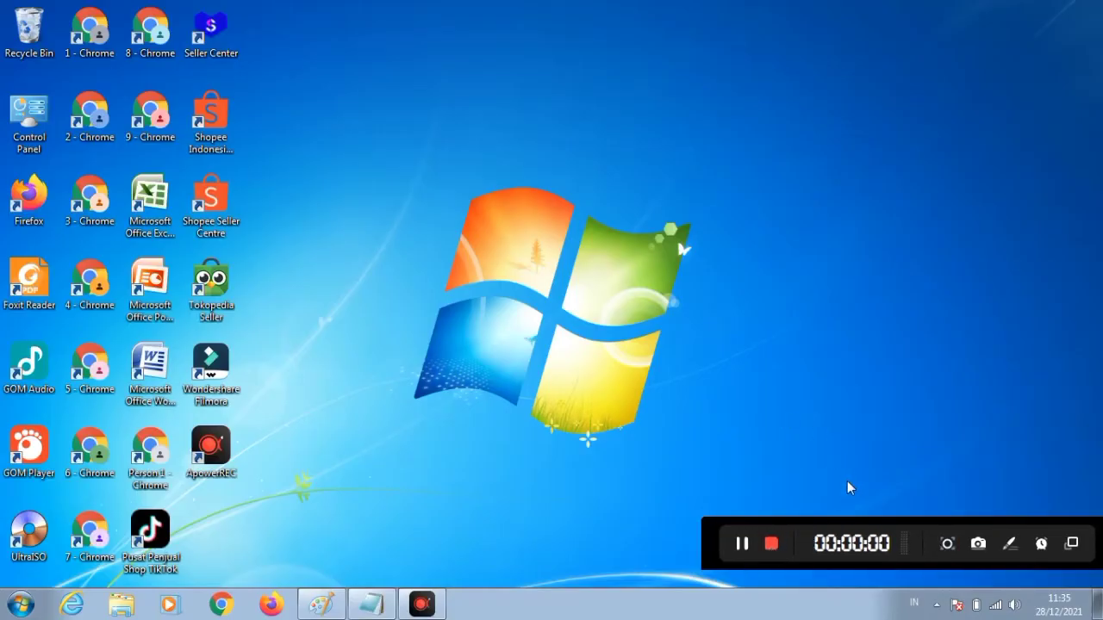
pyautogui.click(770, 548)
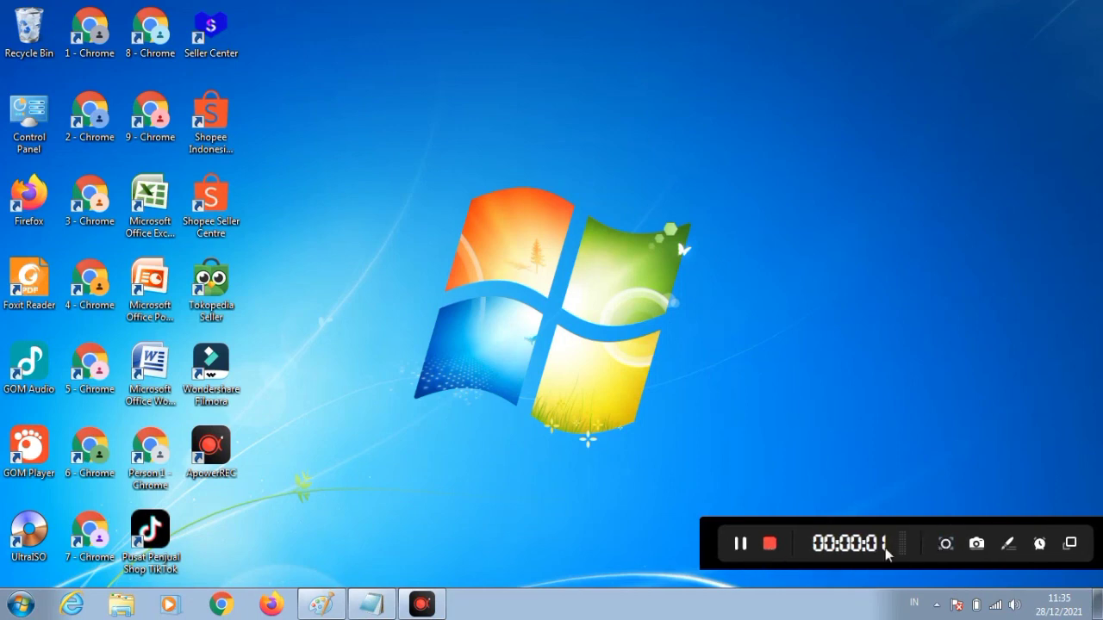
pyautogui.click(769, 548)
pyautogui.click(770, 548)
pyautogui.click(770, 548)
pyautogui.click(770, 548)
pyautogui.click(767, 554)
pyautogui.click(771, 548)
pyautogui.click(771, 550)
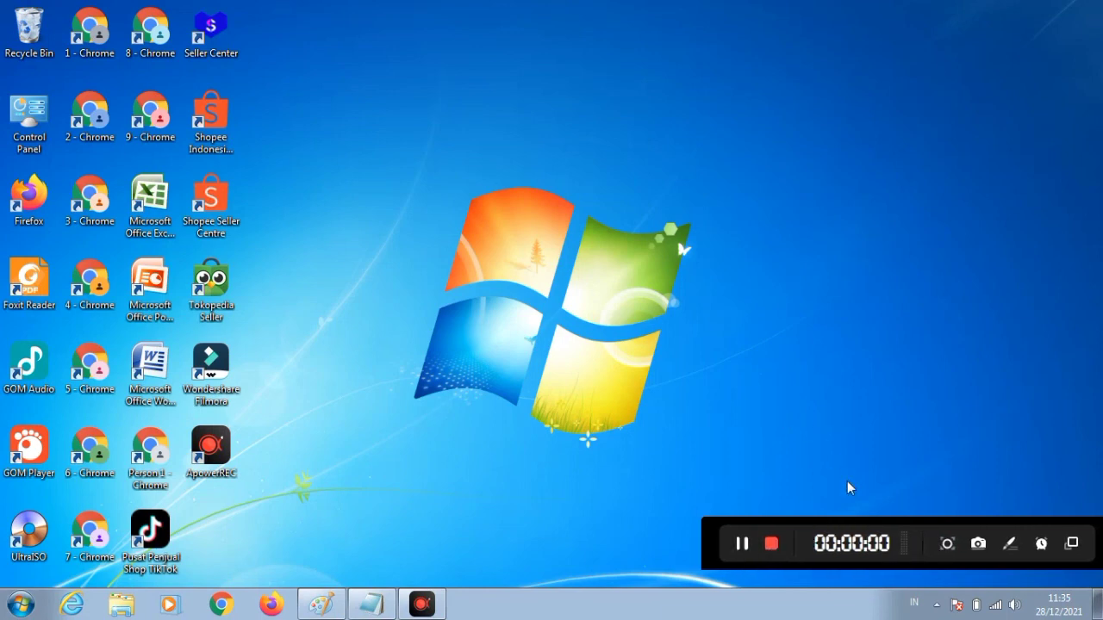